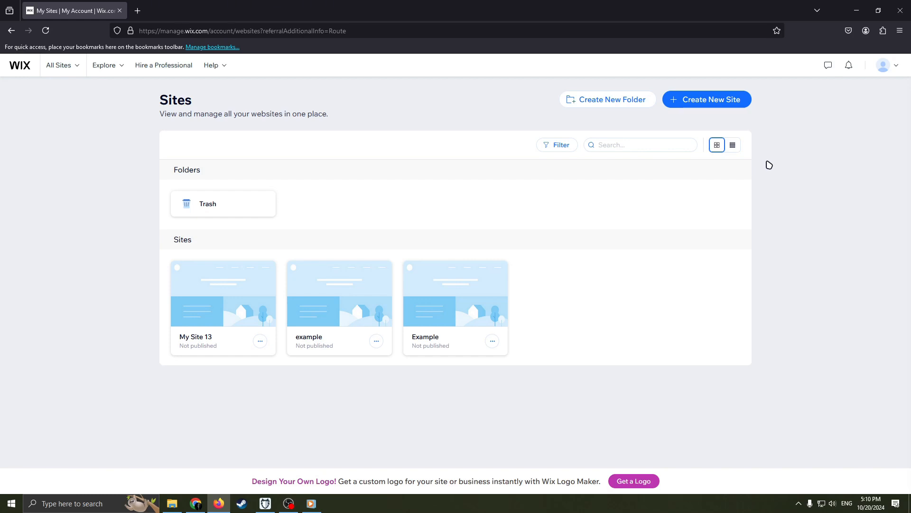
left_click(889, 65)
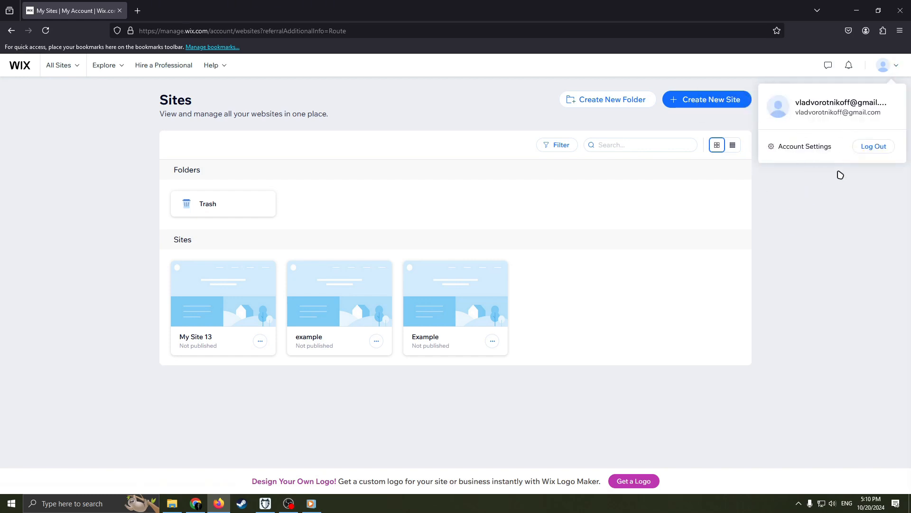
left_click(895, 68)
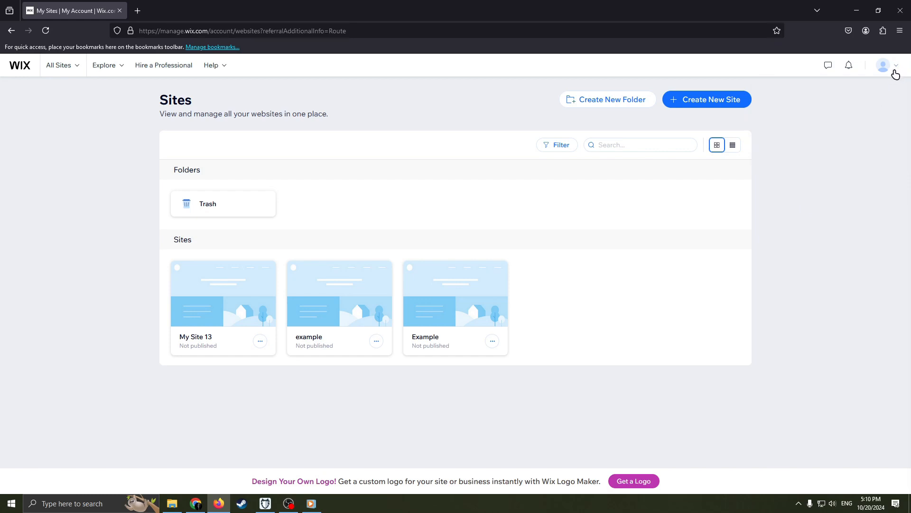
left_click(895, 74)
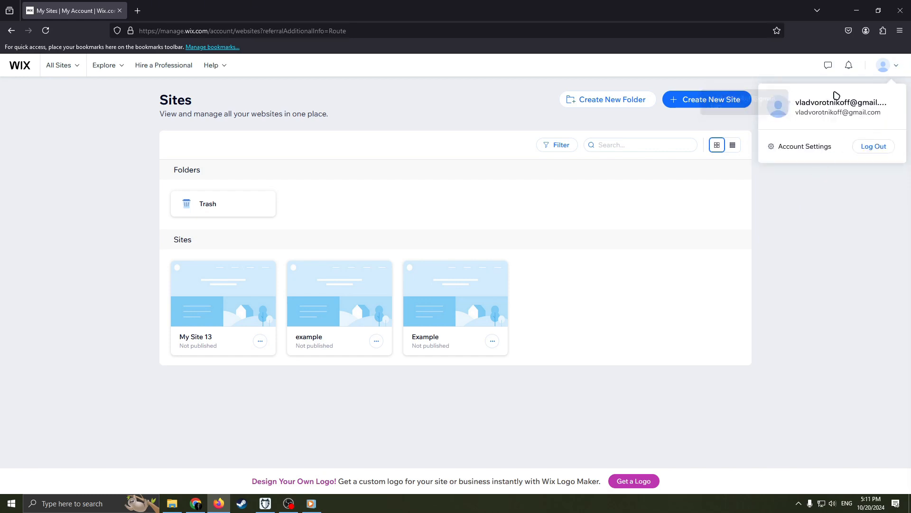
left_click(891, 71)
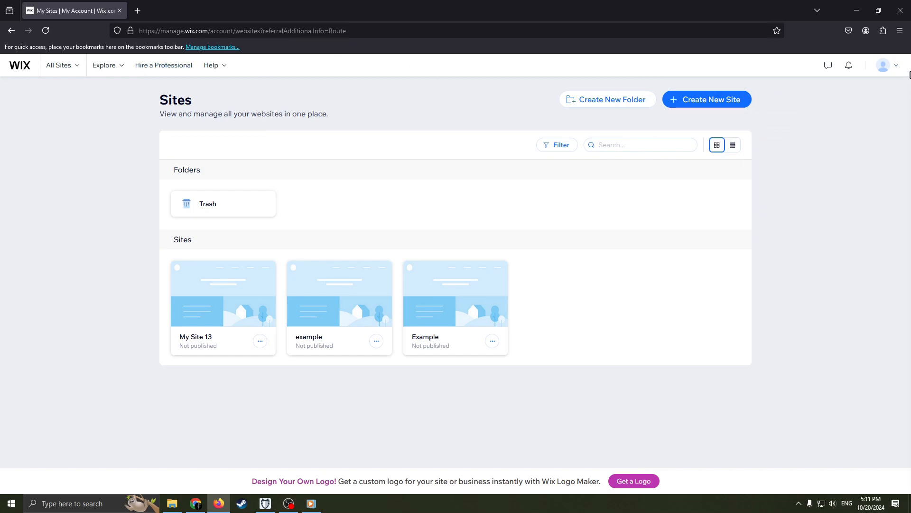
Start a new site set up without the AI chat and clear the prefilled website type.
mouse_move(897, 65)
left_click(705, 100)
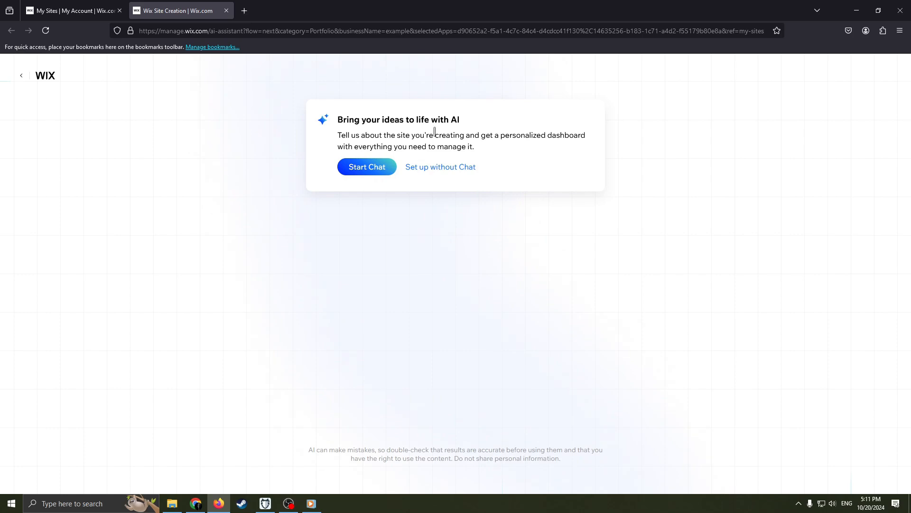
left_click(445, 168)
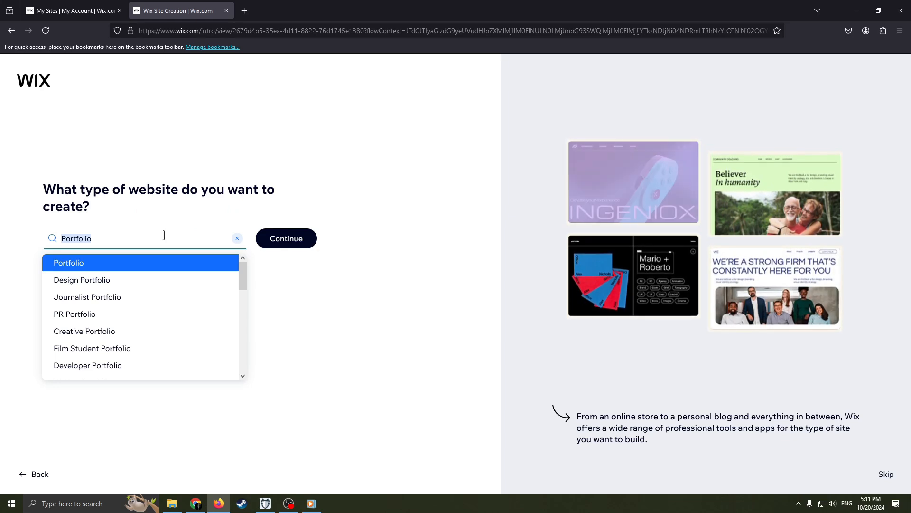
key("BackSpace")
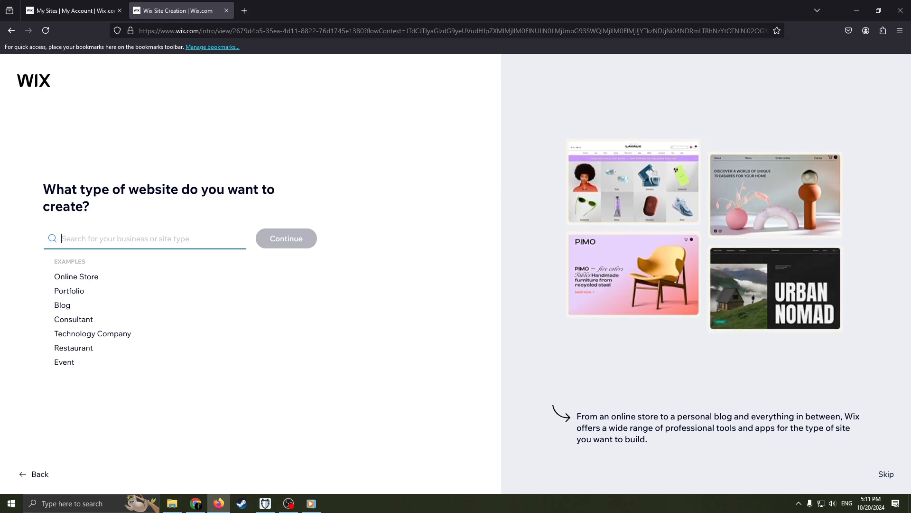
type("resume")
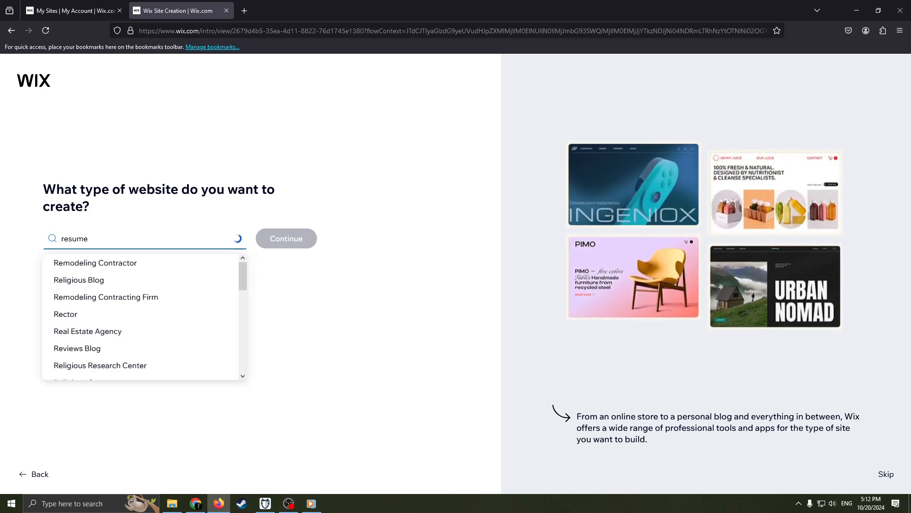
key("BackSpace")
key("BackSpace")
key("BackSpace")
key("BackSpace")
key("BackSpace")
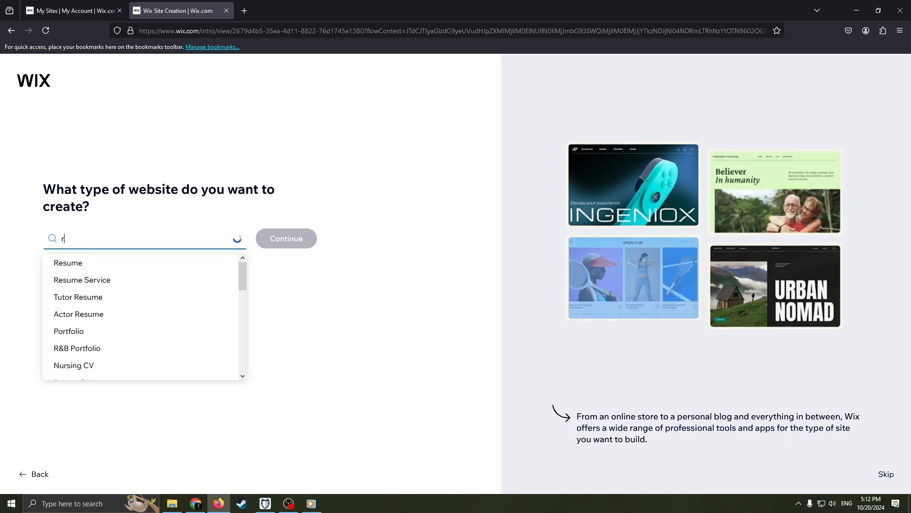
key("BackSpace")
type("cv")
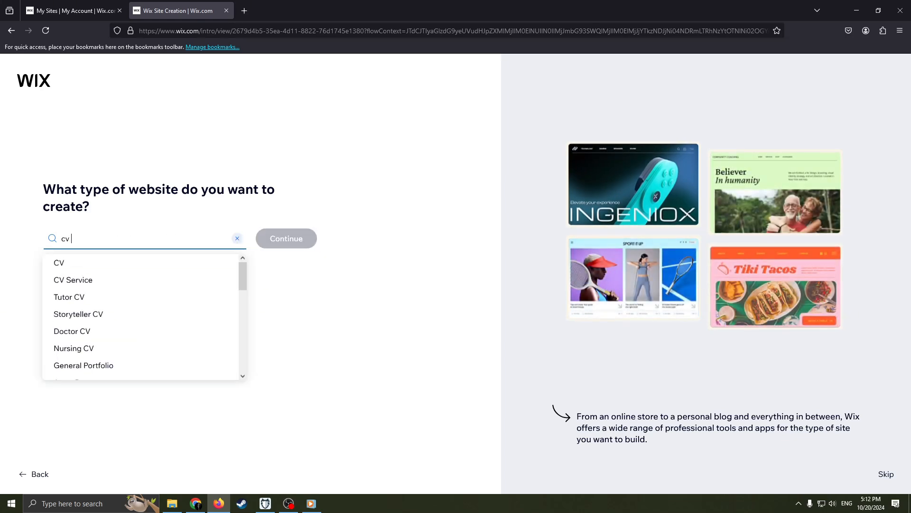
key("BackSpace")
key("BackSpace")
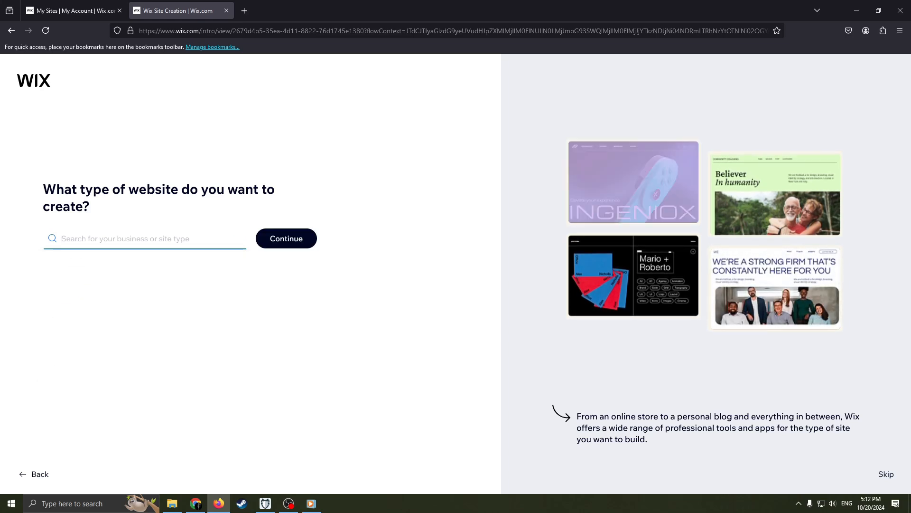
Search the website types for "resume", choose Tutor Resume and continue.
type("resume")
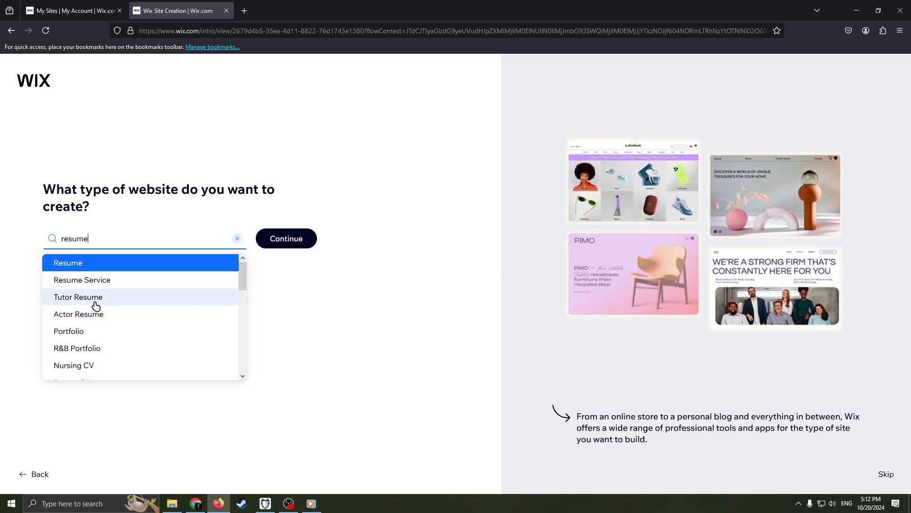
left_click(85, 300)
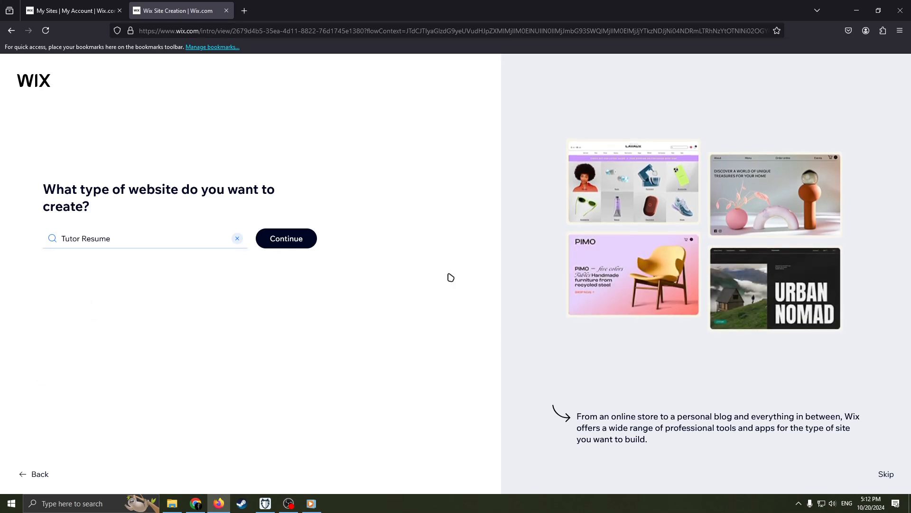
left_click(288, 238)
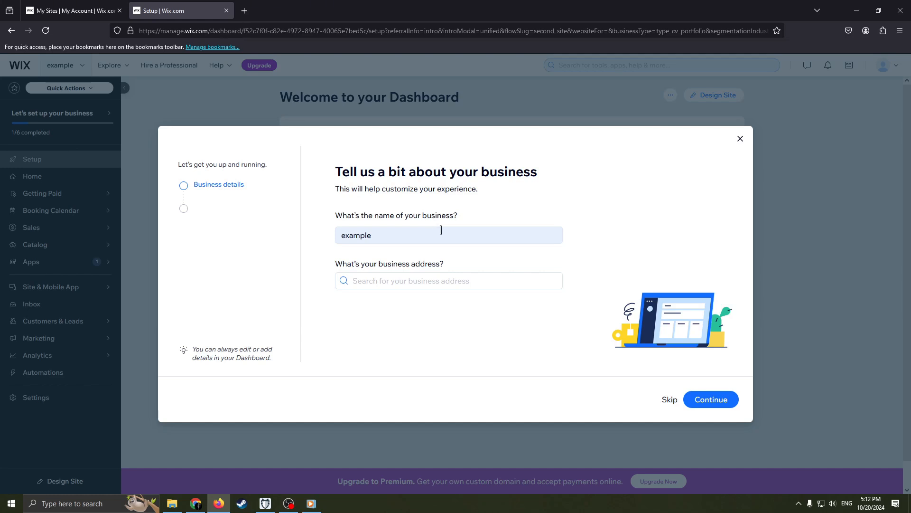
Set the business name to "Example" and close the setup dialog without changing the default working hours.
left_click(403, 231)
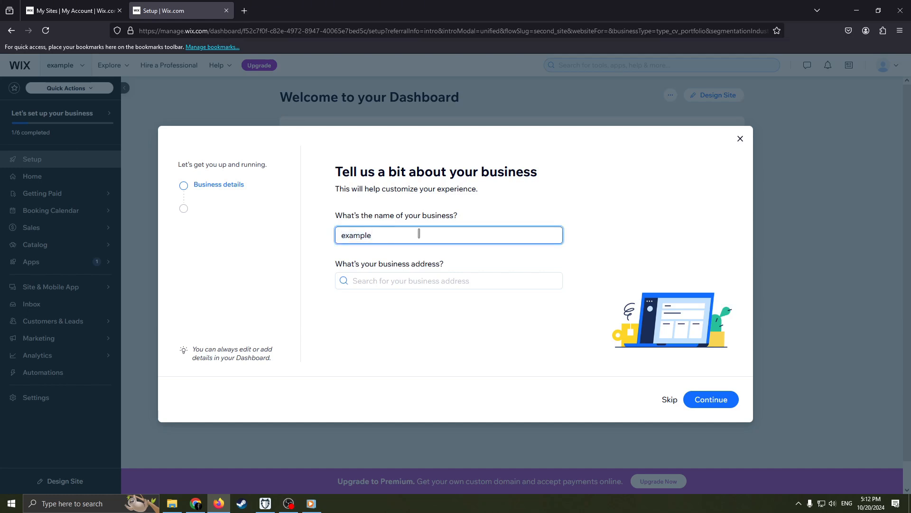
key("BackSpace")
key("BackSpace")
key("BackSpace")
key("BackSpace")
key("BackSpace")
key("BackSpace")
type("E")
left_click(717, 400)
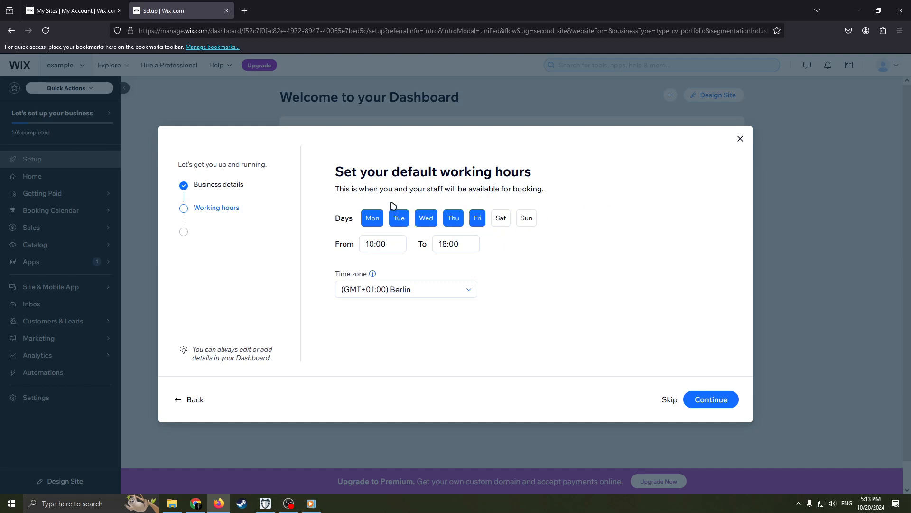
left_click(739, 143)
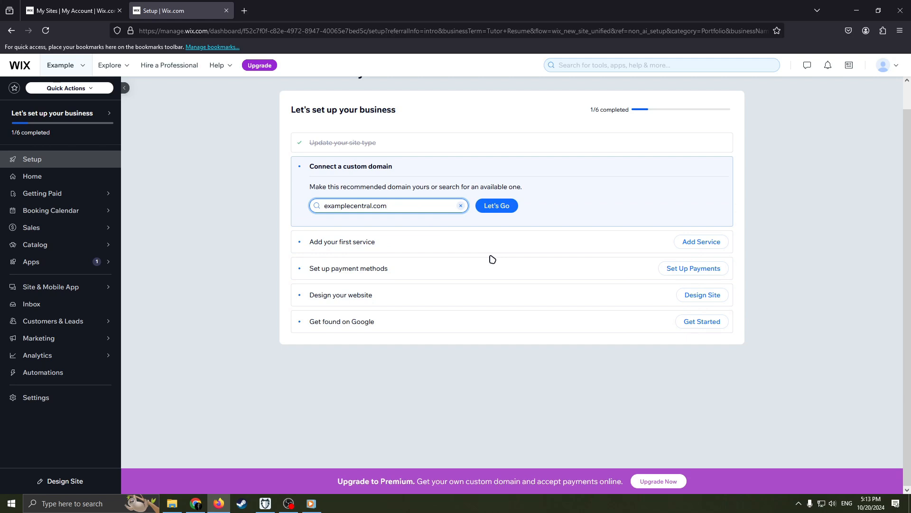
Start designing the website from the business setup checklist to reach the template gallery.
mouse_move(77, 136)
left_click(683, 303)
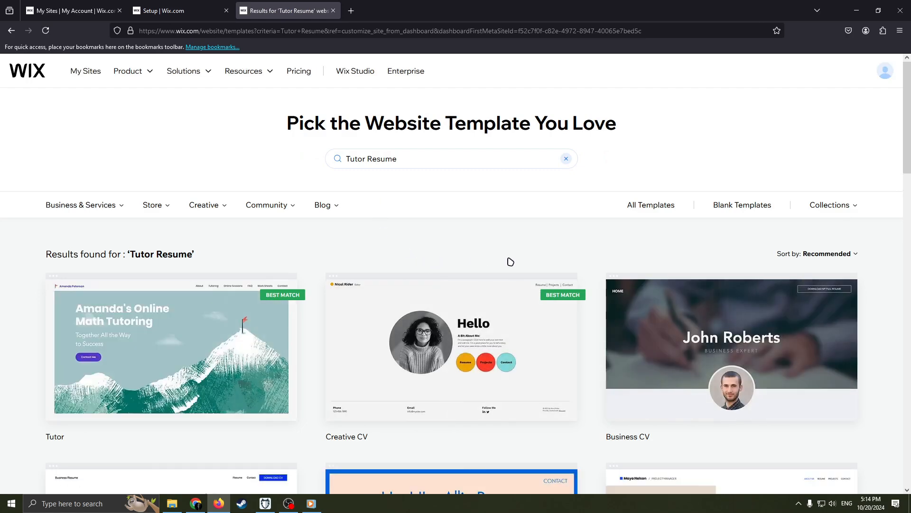
Browse the website templates offered for Tutor Resume and compare their layouts.
scroll(479, 242, "down", 1)
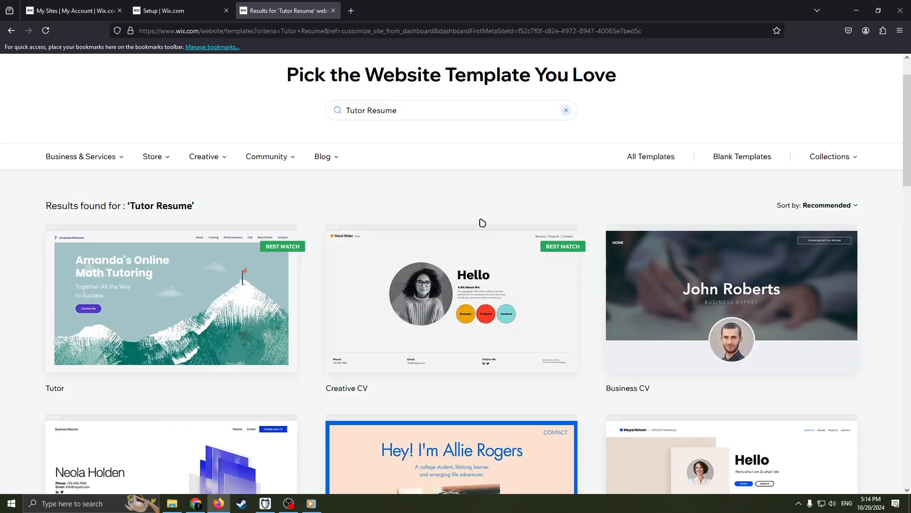
scroll(482, 223, "down", 1)
scroll(419, 274, "down", 3)
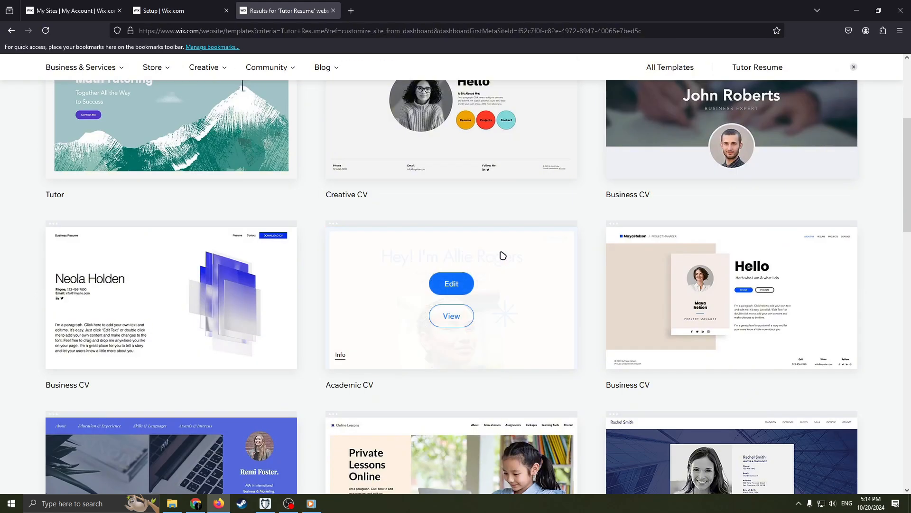
scroll(522, 247, "down", 3)
scroll(544, 227, "up", 8)
scroll(526, 233, "down", 1)
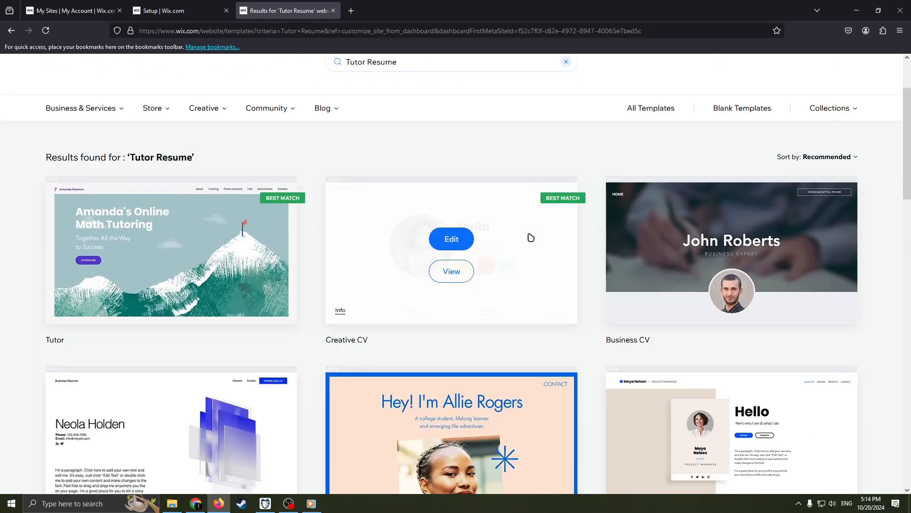
scroll(531, 238, "down", 1)
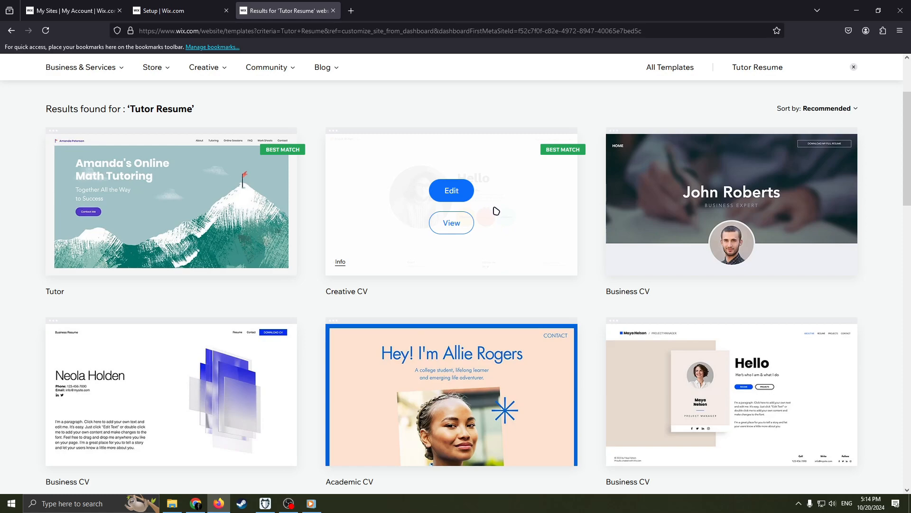
scroll(547, 241, "down", 1)
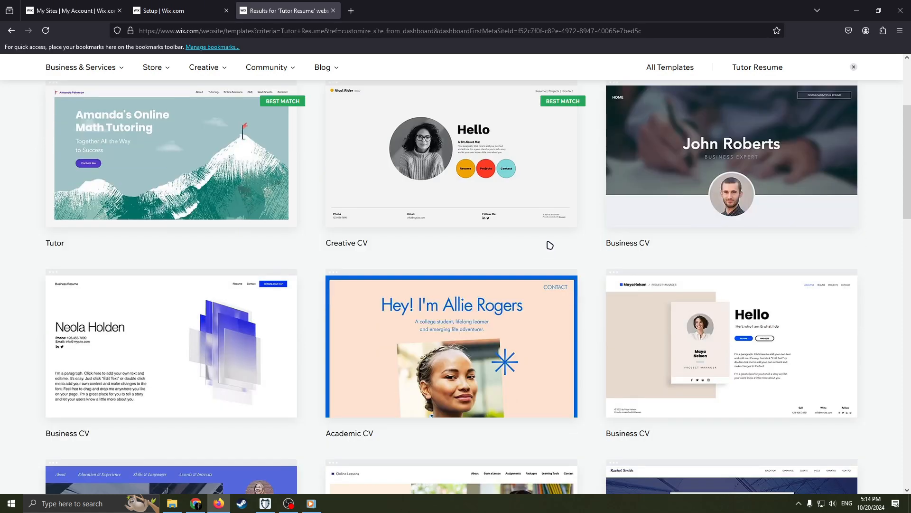
scroll(460, 259, "up", 1)
scroll(485, 287, "down", 2)
scroll(537, 260, "up", 5)
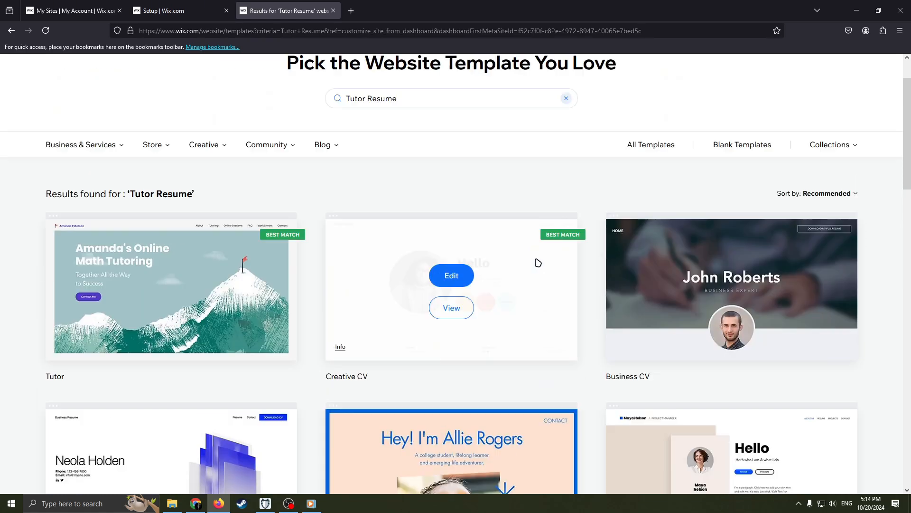
scroll(549, 262, "down", 4)
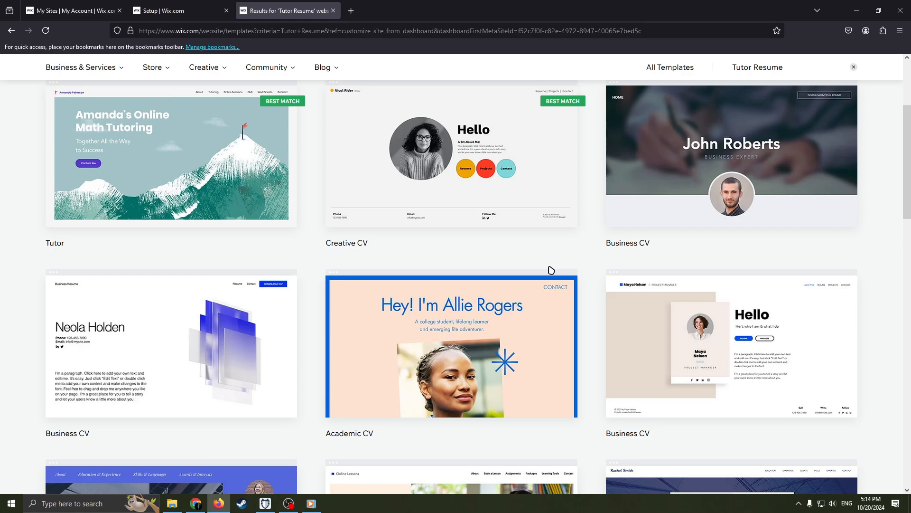
scroll(545, 267, "up", 4)
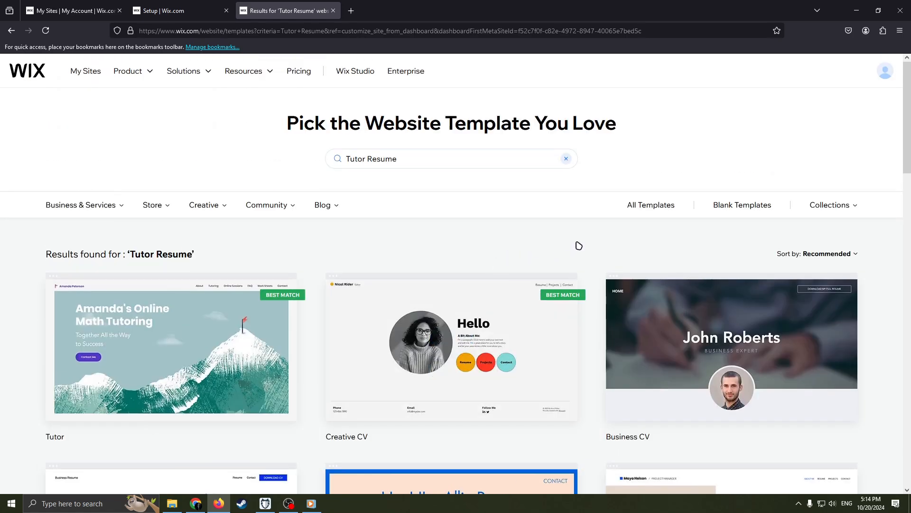
scroll(650, 242, "down", 5)
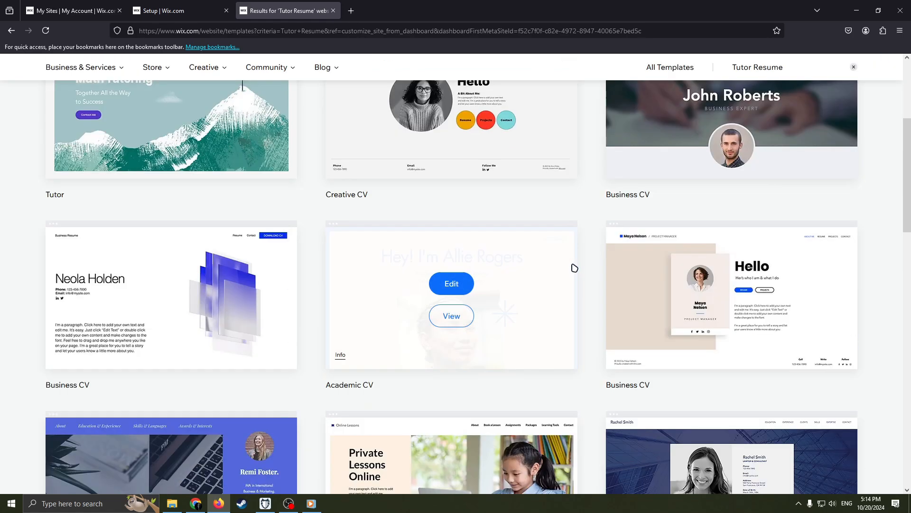
scroll(555, 262, "down", 1)
scroll(503, 271, "up", 3)
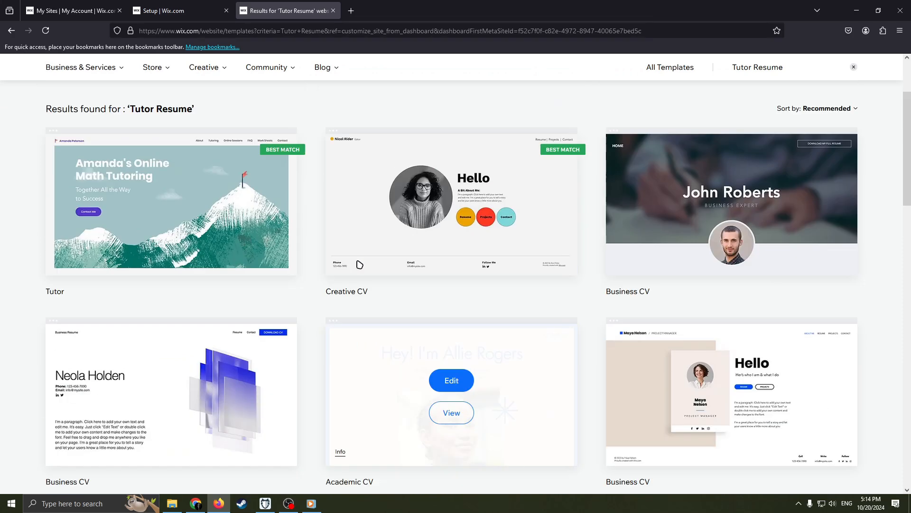
Open the Creative CV template for editing and look through the site's page list.
left_click(457, 195)
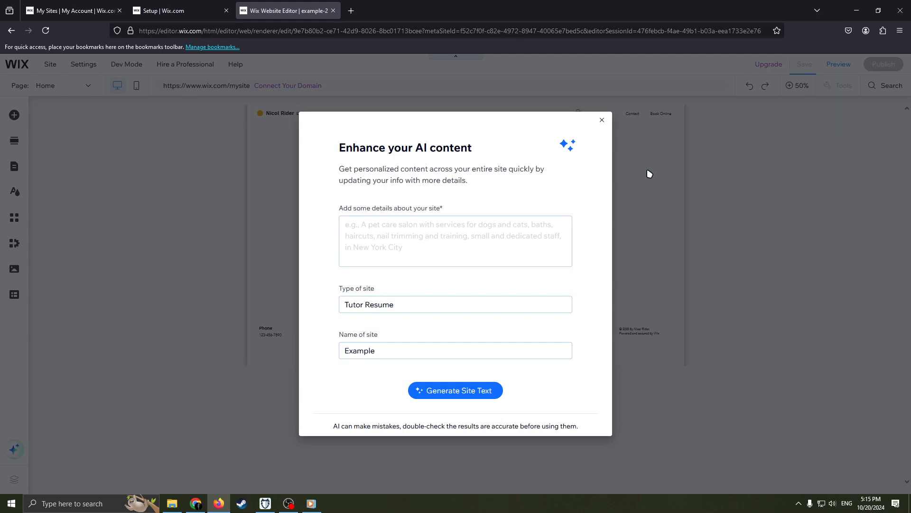
left_click(601, 121)
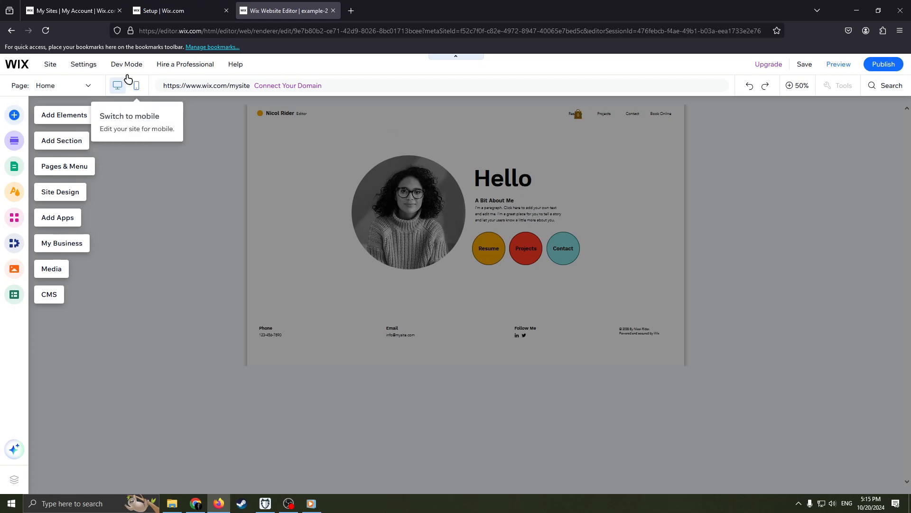
left_click(52, 88)
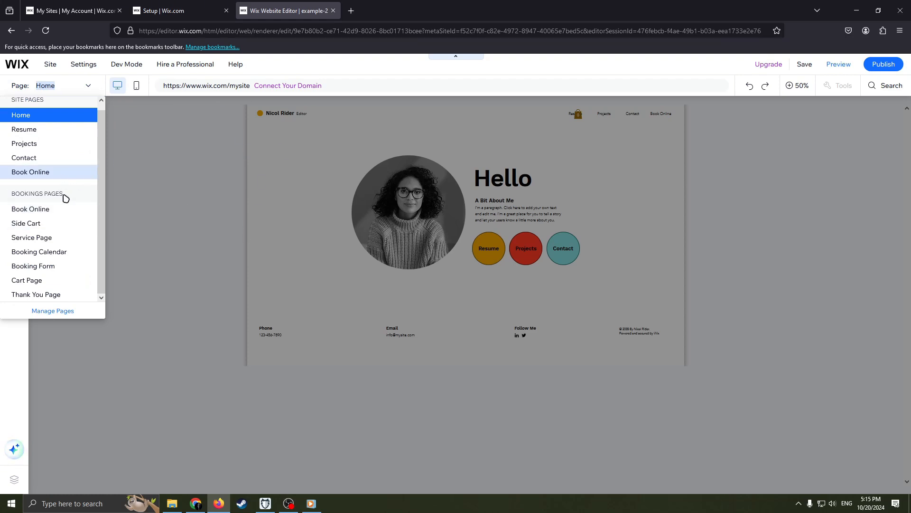
left_click(188, 219)
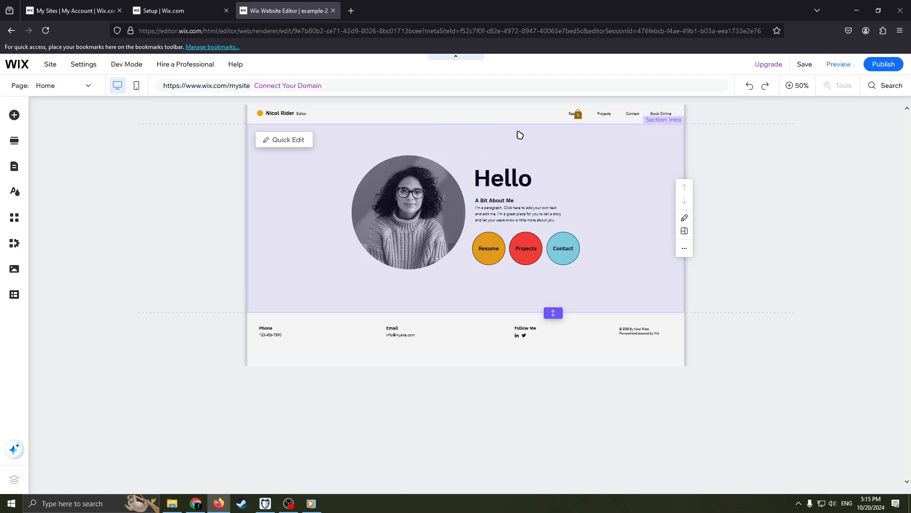
Open the intro section at full size and check the editing options available for the portrait photo.
left_click(600, 158)
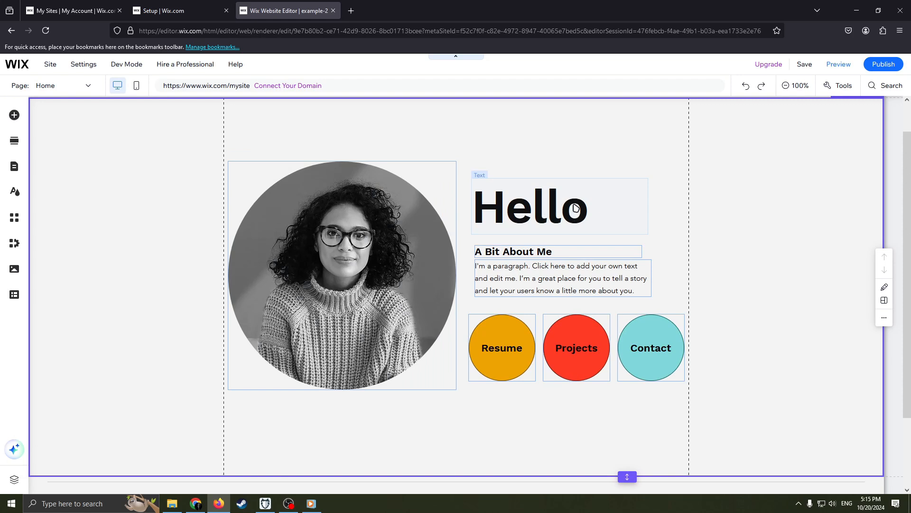
right_click(338, 290)
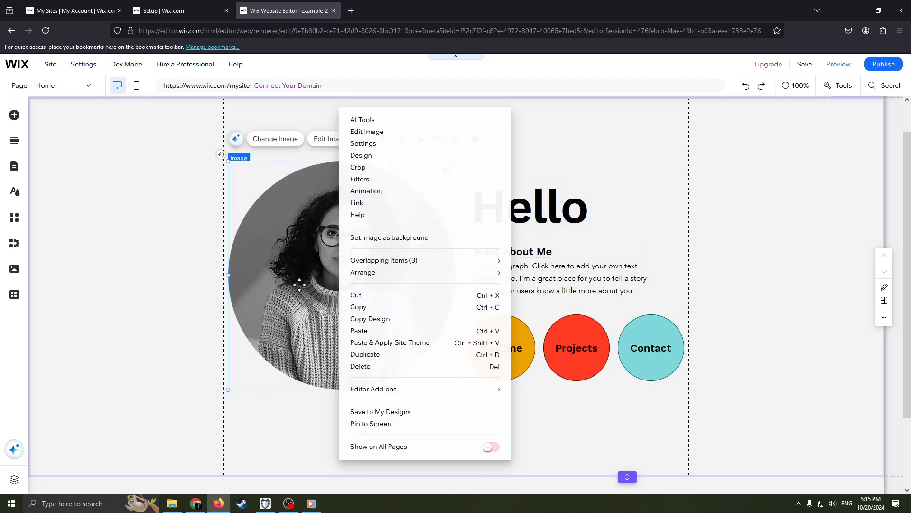
left_click(329, 196)
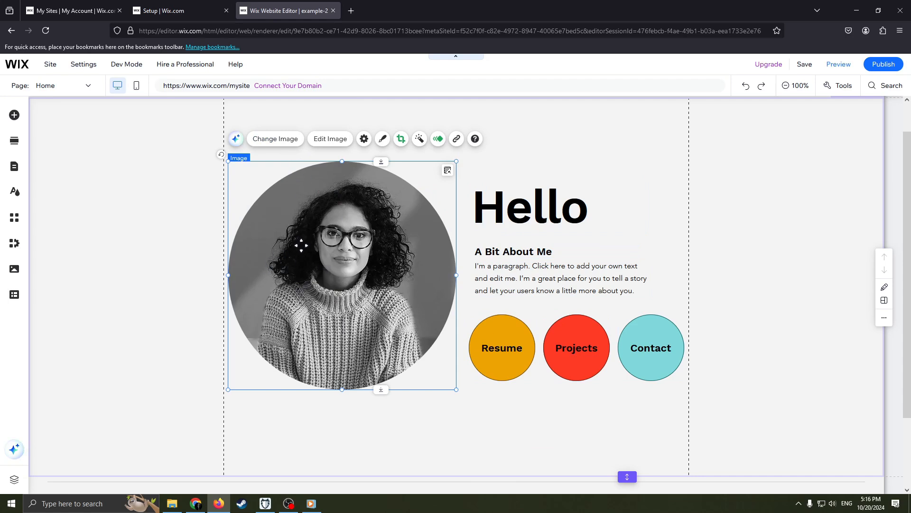
Delete the placeholder paragraph under the "A Bit About Me" heading in the intro section.
left_click(611, 215)
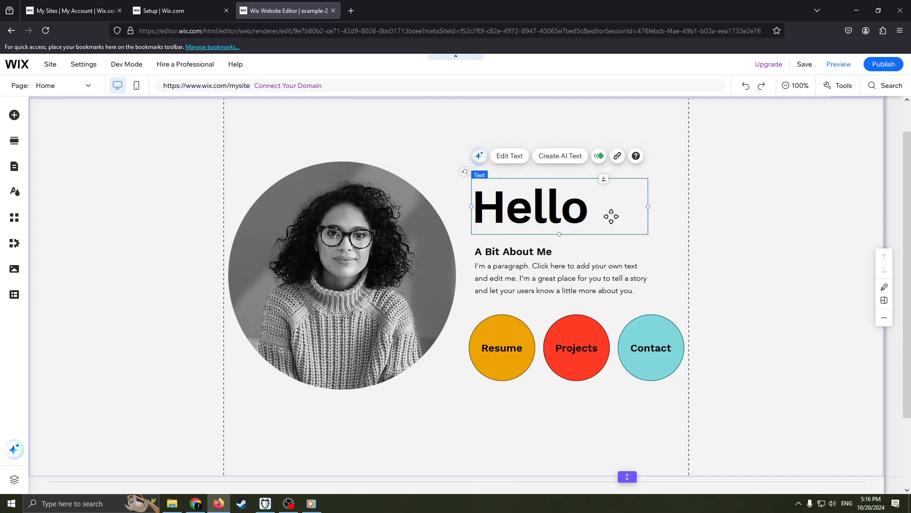
left_click(537, 255)
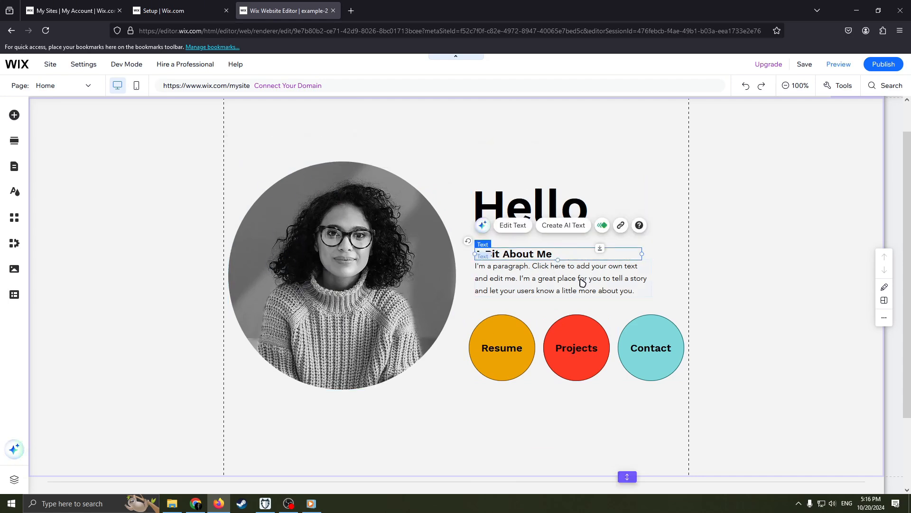
mouse_move(617, 291)
left_mouse_down()
mouse_move(533, 278)
mouse_move(632, 300)
left_mouse_up()
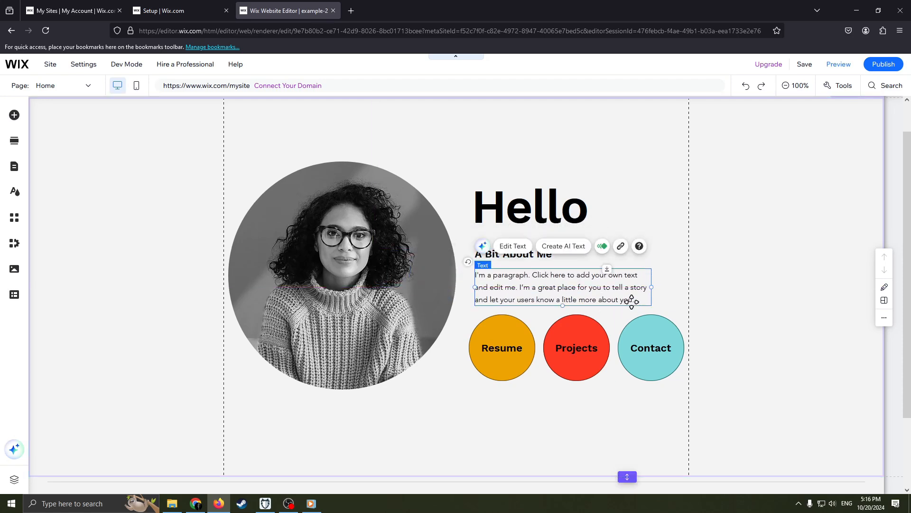
key("Delete")
right_click(559, 275)
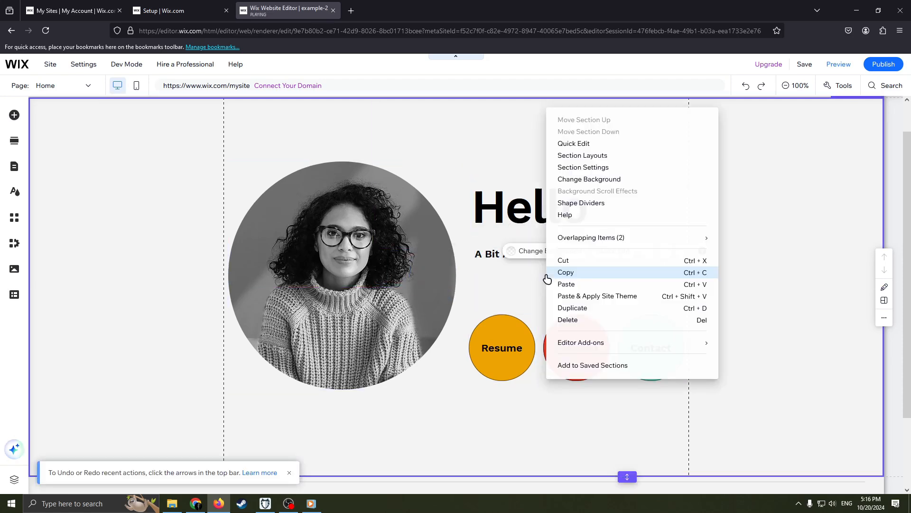
left_click(528, 273)
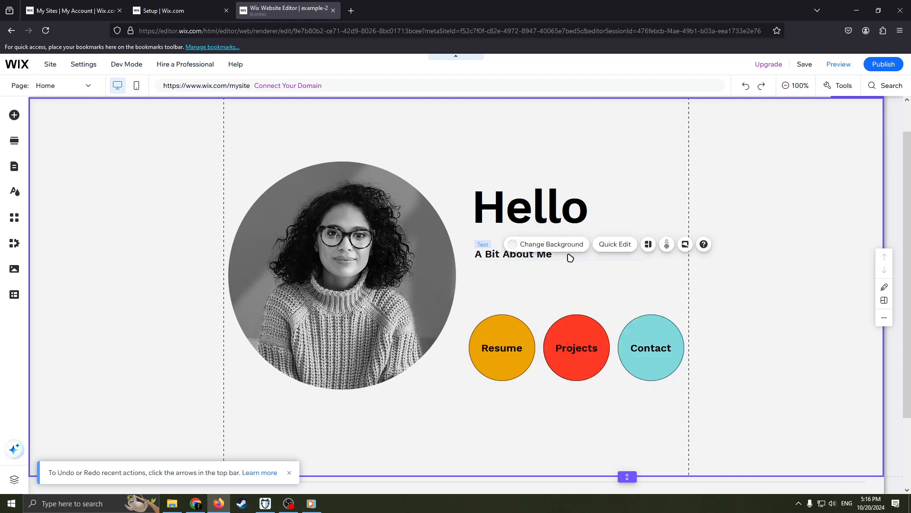
Replace the "A Bit About Me" heading with the text "I'm a tutor please hire me".
left_click(568, 254)
left_click(568, 255)
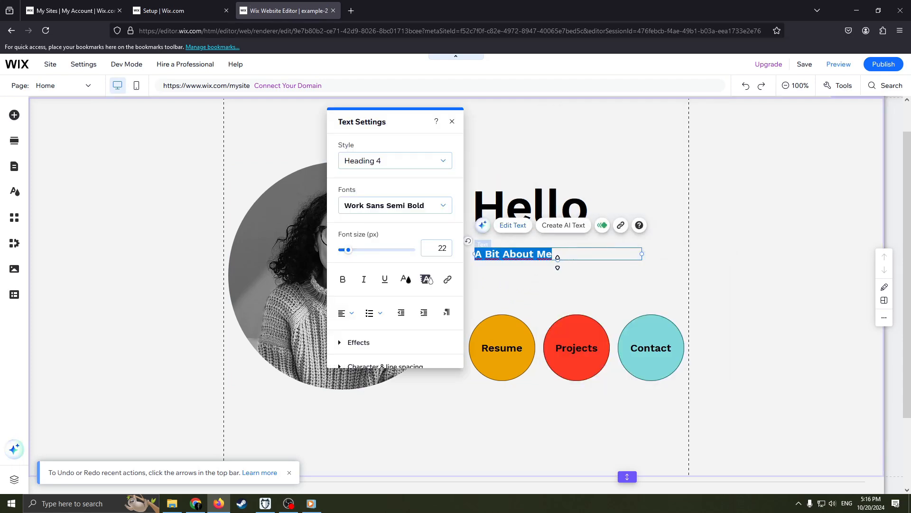
left_click(580, 255)
key("BackSpace")
key("BackSpace")
key("BackSpace")
key("BackSpace")
key("BackSpace")
key("BackSpace")
key("BackSpace")
key("BackSpace")
key("BackSpace")
key("BackSpace")
key("BackSpace")
key("BackSpace")
key("BackSpace")
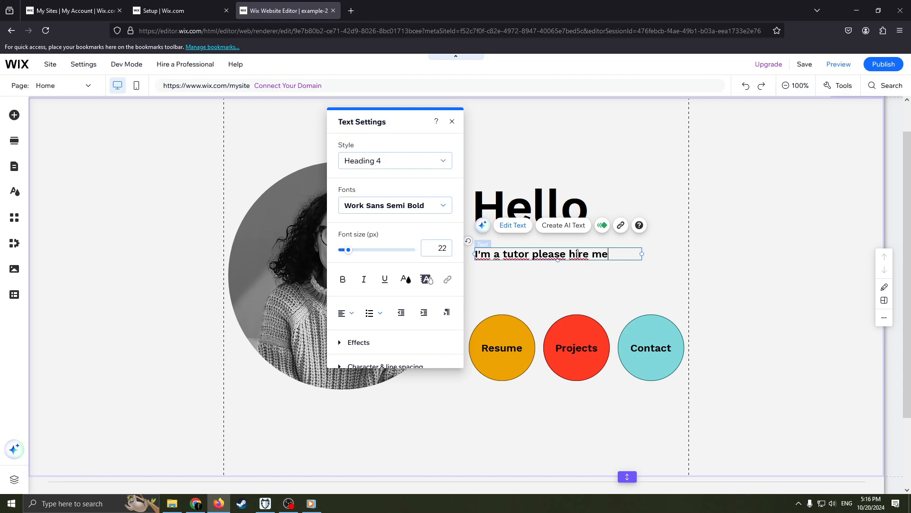
left_click(539, 306)
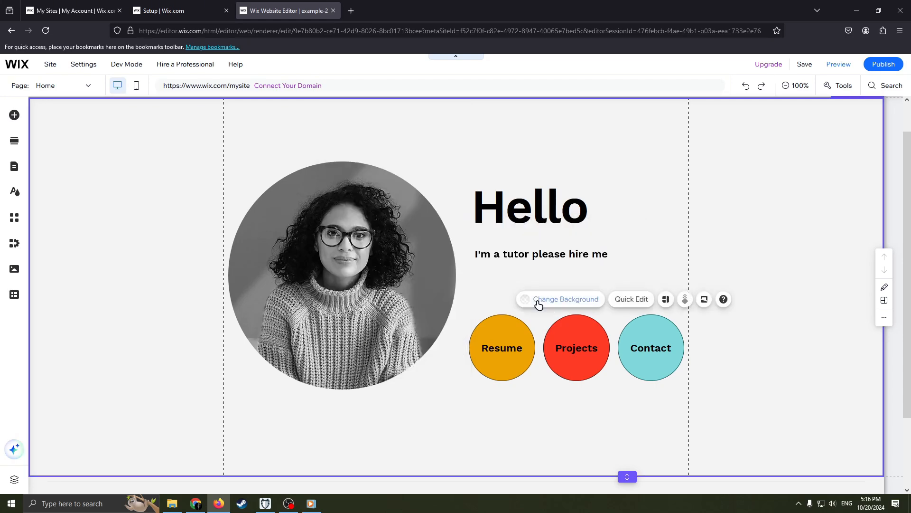
right_click(394, 285)
left_click(397, 272)
scroll(528, 351, "down", 2)
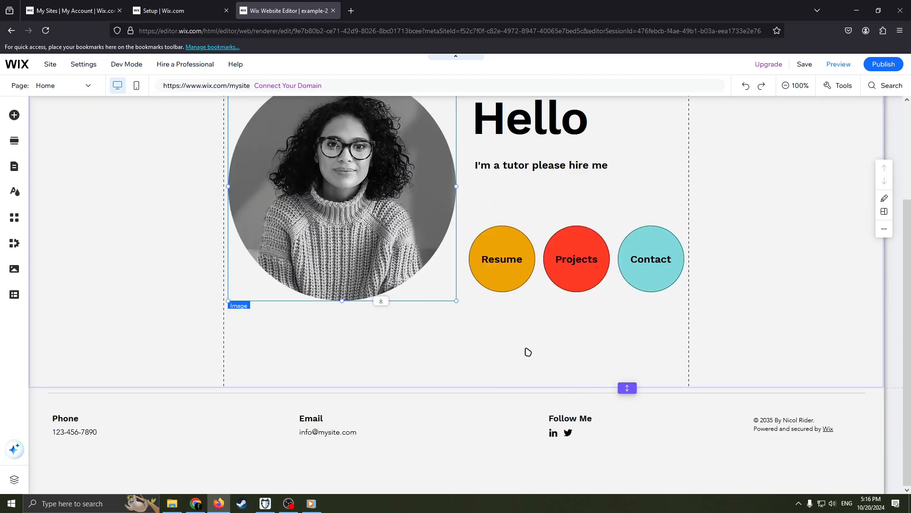
scroll(528, 351, "up", 3)
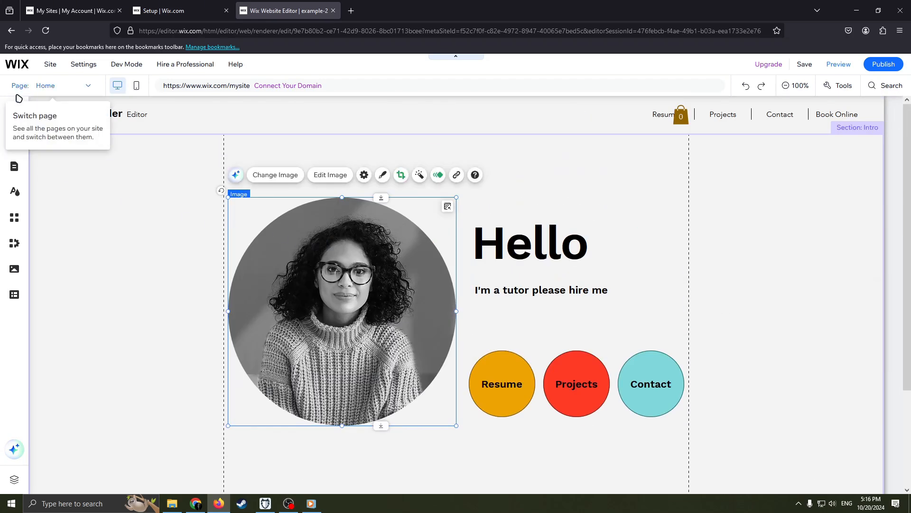
scroll(480, 413, "down", 3)
scroll(480, 413, "up", 3)
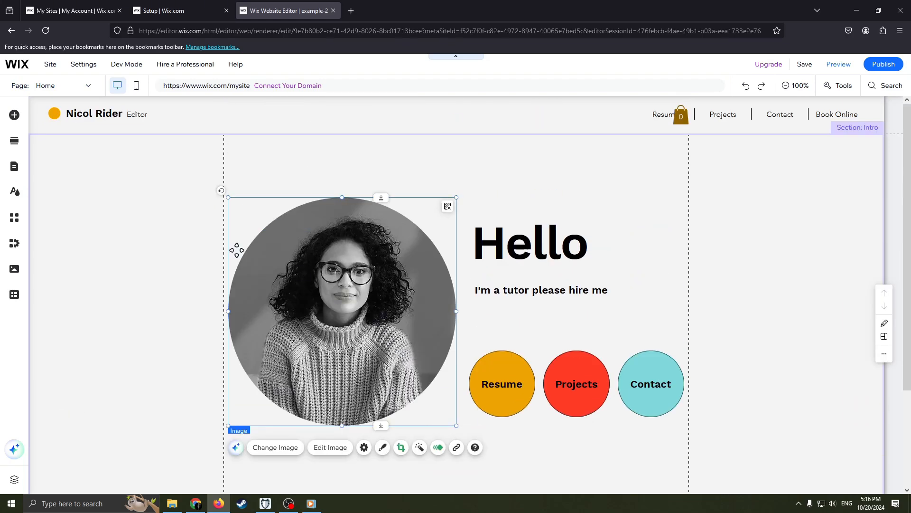
Add the "Contact Us" section with address, contact details, opening hours and a map below the intro section.
left_click(14, 140)
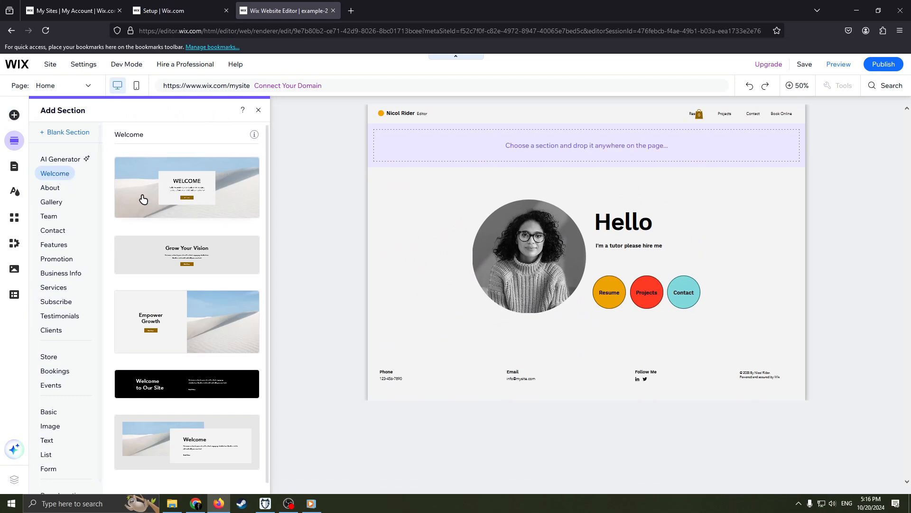
scroll(171, 336, "down", 1)
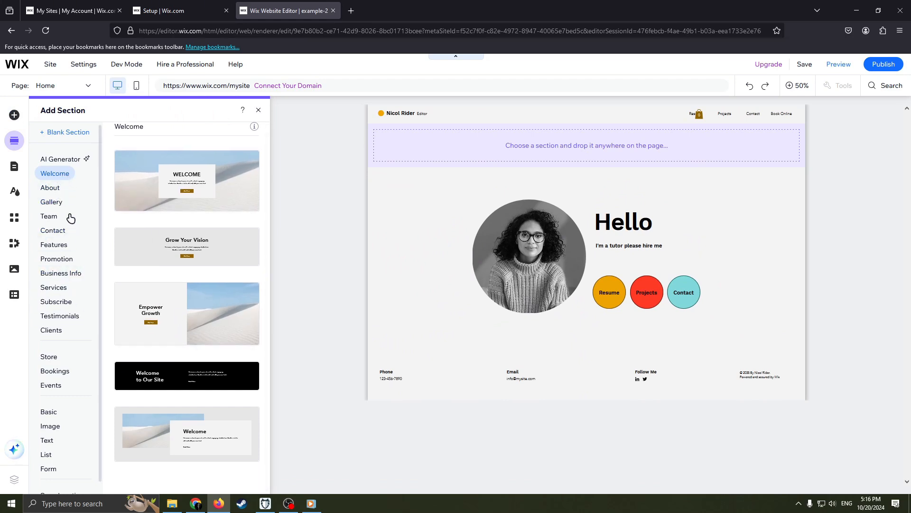
left_click(63, 230)
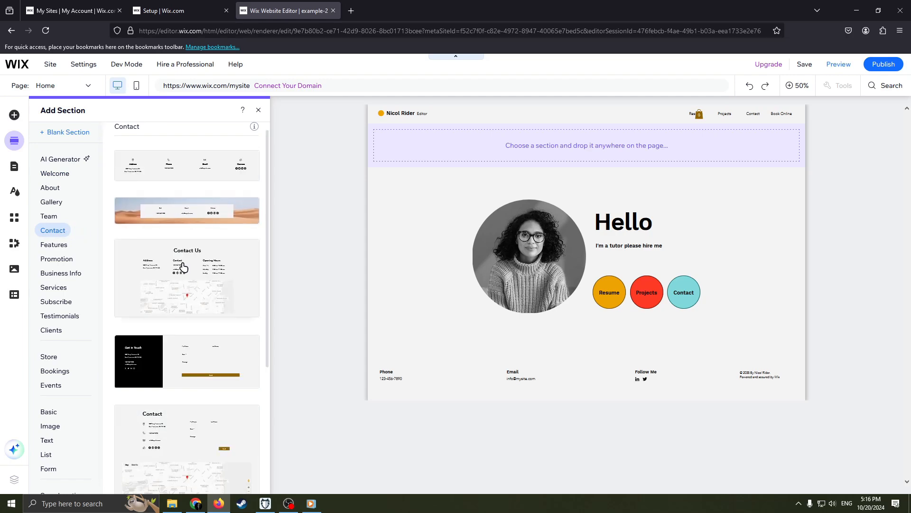
left_click_drag(185, 267, 585, 335)
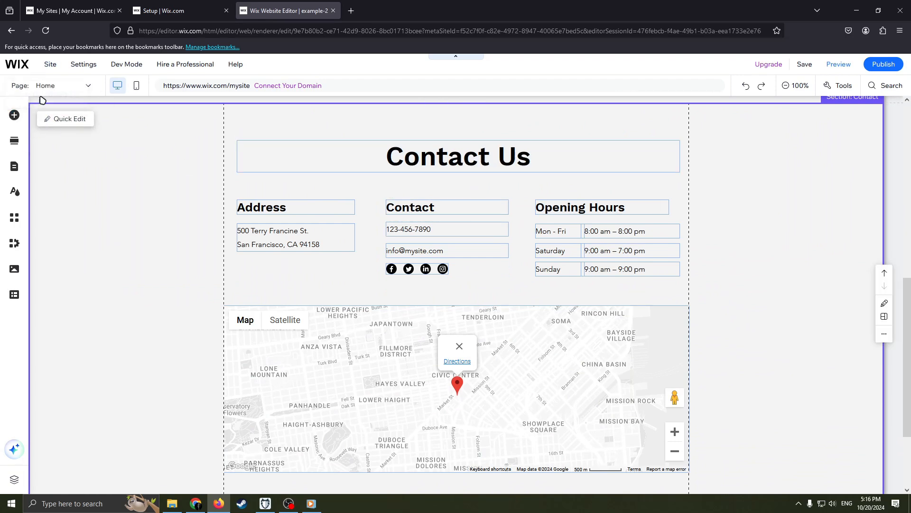
Change the title of the new contact section to "Contact Me".
left_click(550, 163)
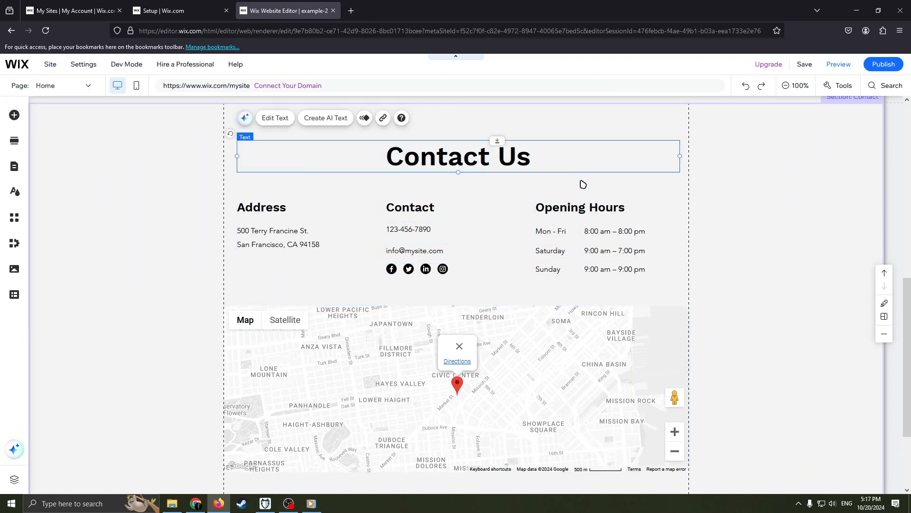
double_click(535, 157)
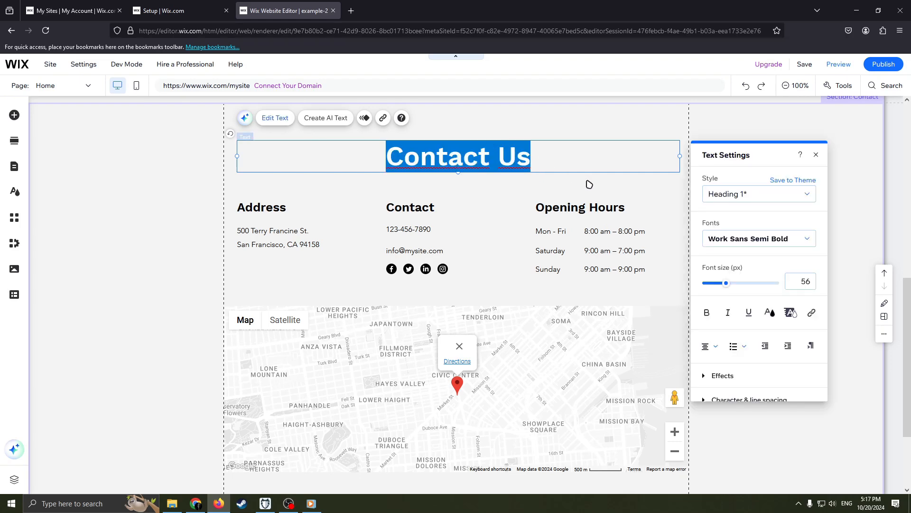
key("Left")
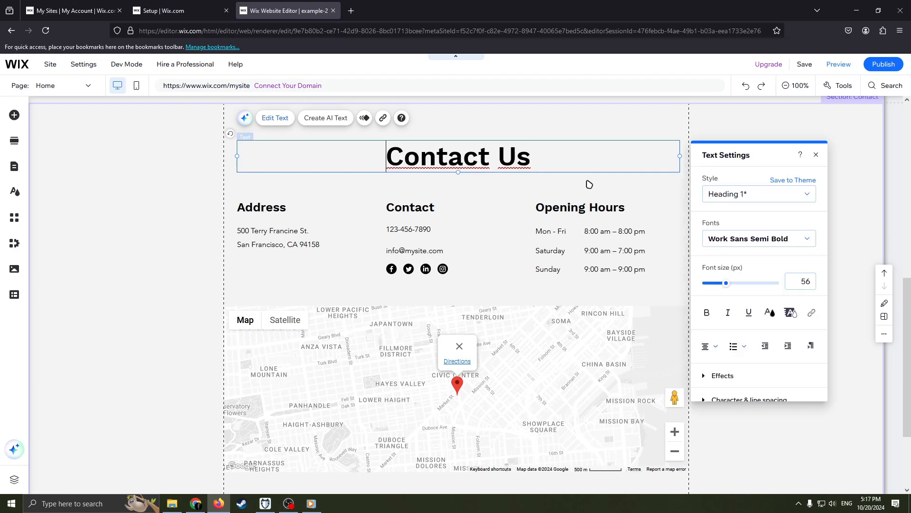
key("BackSpace")
key("BackSpace")
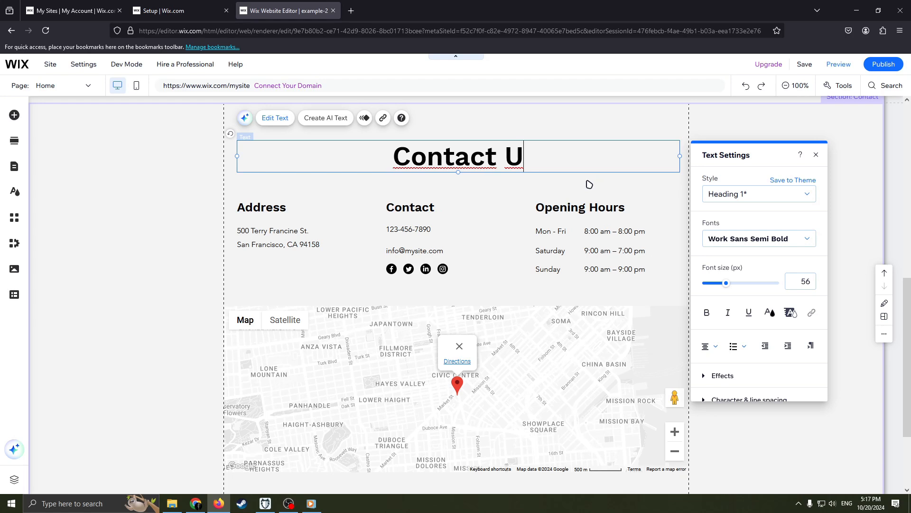
type("ME")
key("BackSpace")
type("e")
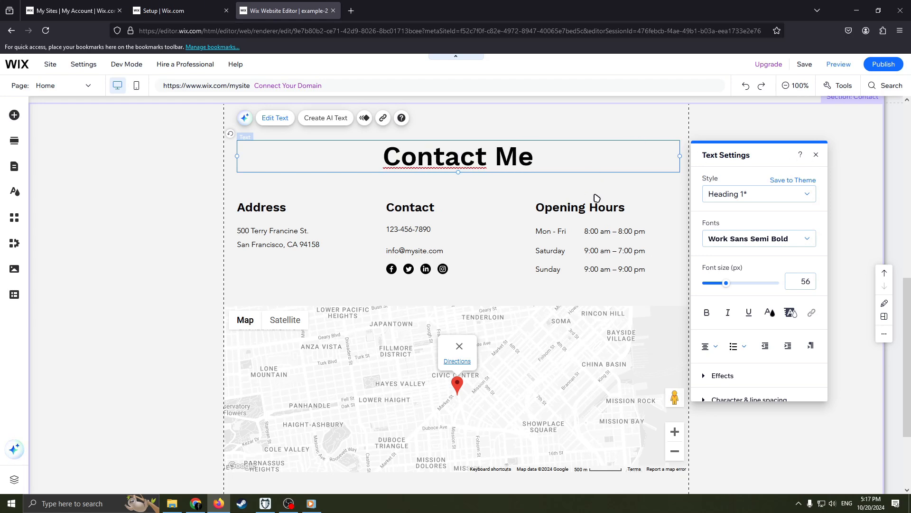
Remove the placeholder phone number from the Contact column of the contact section.
left_click(426, 228)
double_click(442, 228)
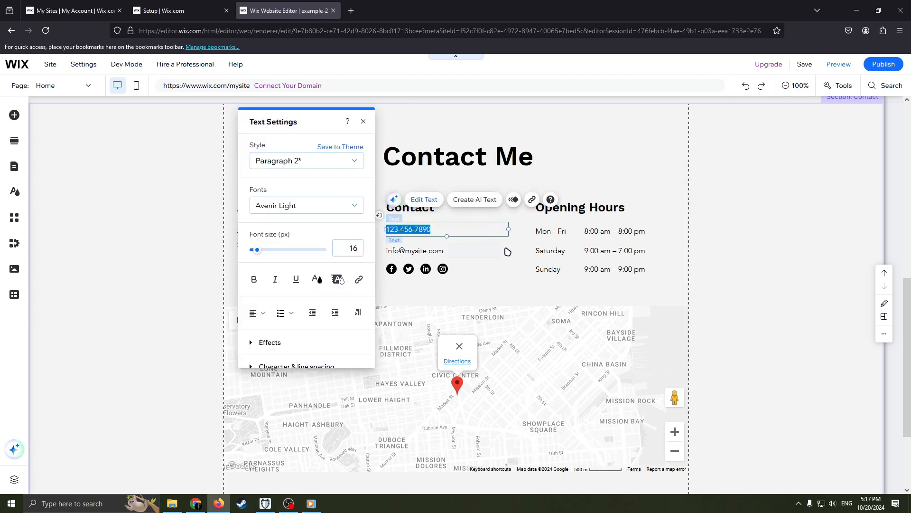
key("BackSpace")
left_click(440, 252)
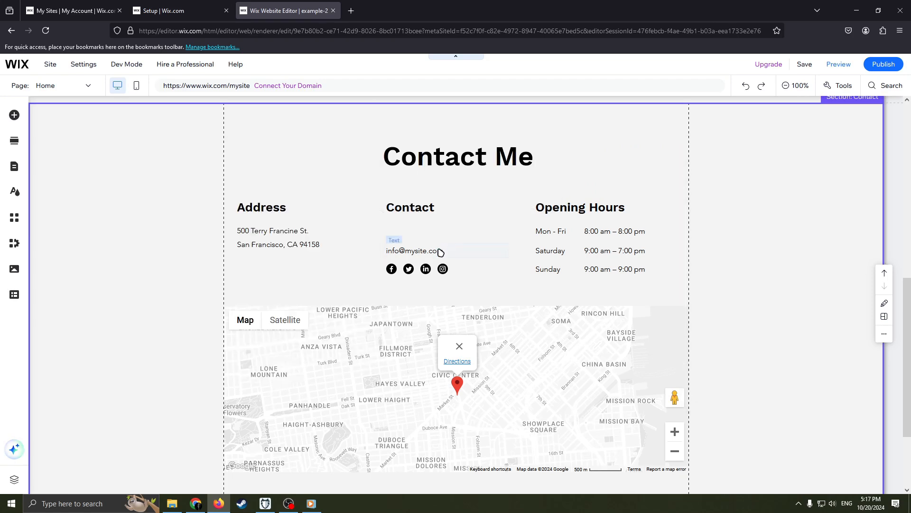
double_click(443, 252)
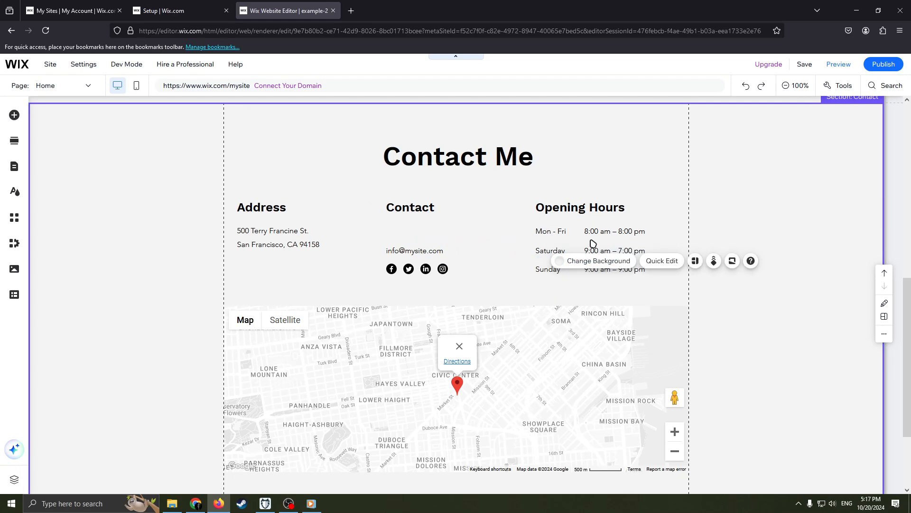
Replace the "Opening Hours" heading in the contact section with "working hours".
double_click(578, 209)
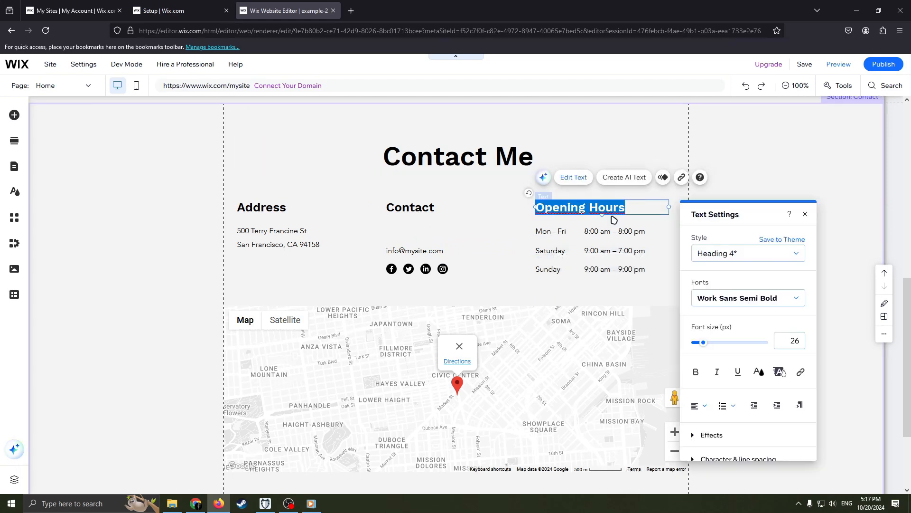
key("BackSpace")
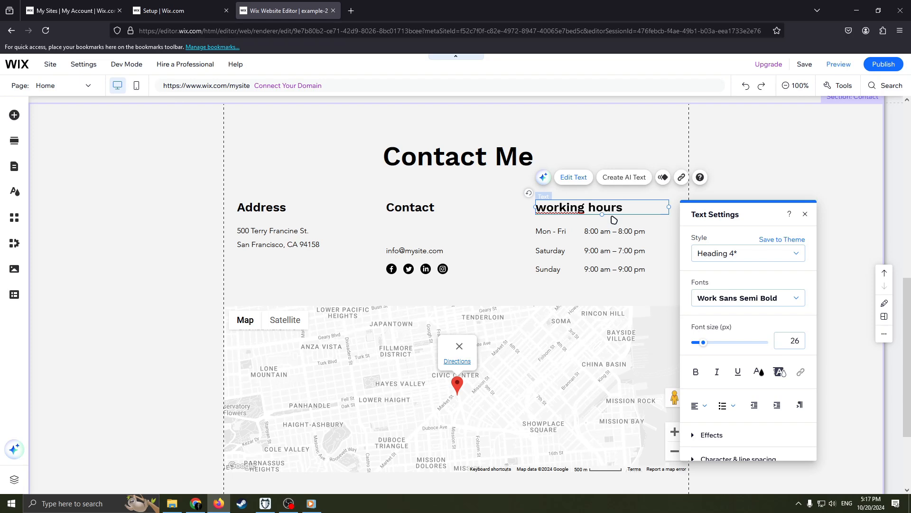
left_click(470, 289)
Review the edited home page from the header and intro section down to the contact section.
scroll(535, 326, "down", 3)
scroll(262, 200, "up", 10)
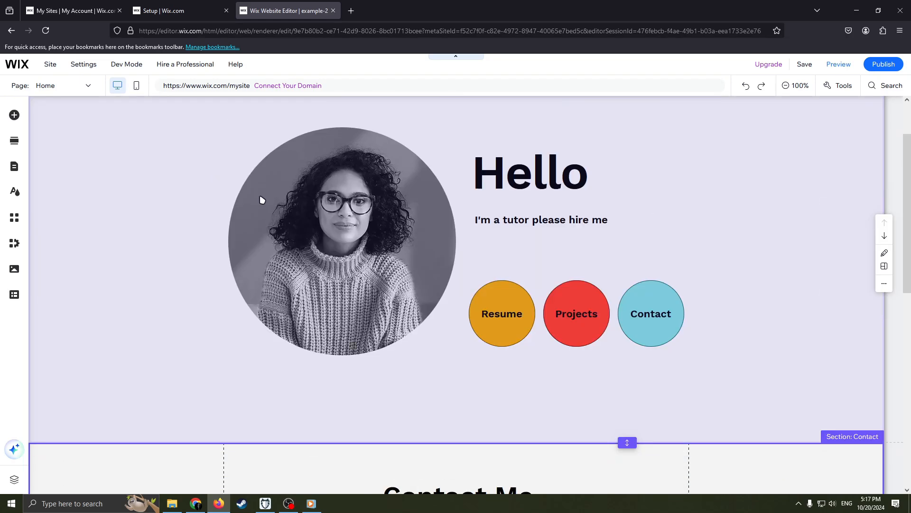
scroll(262, 200, "up", 2)
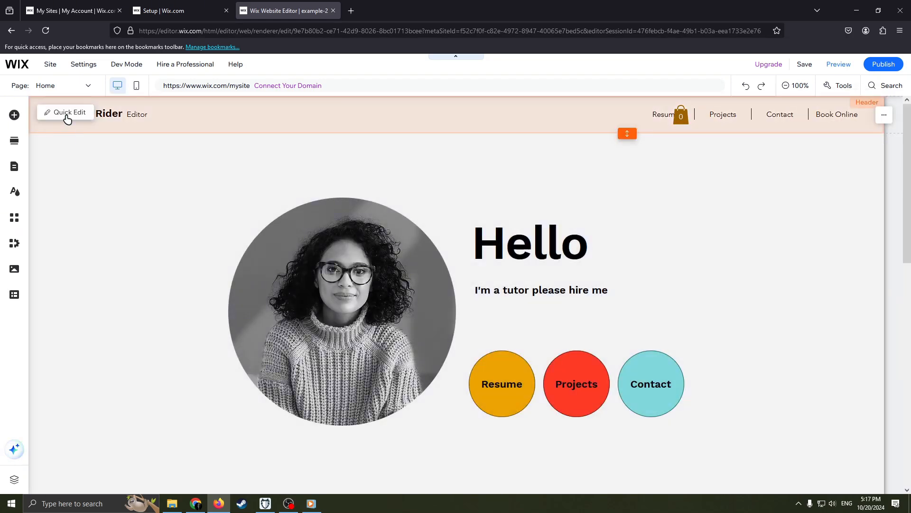
scroll(521, 227, "down", 5)
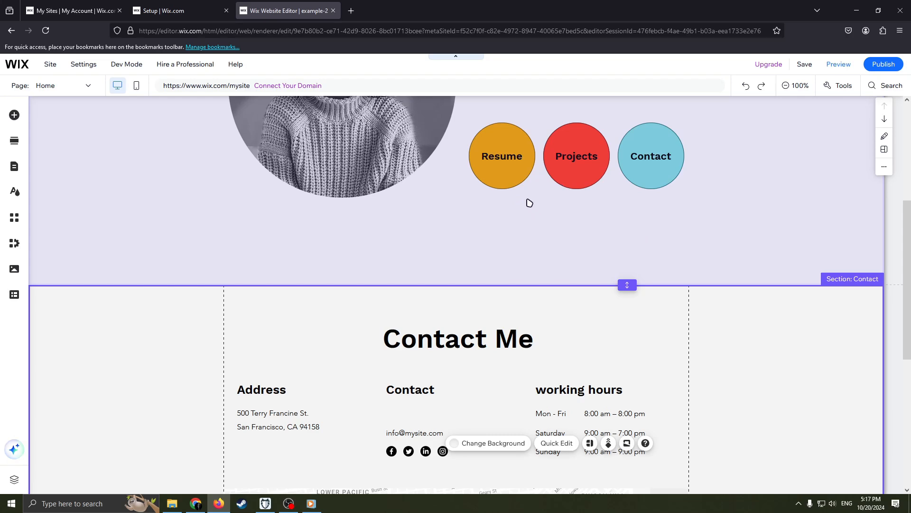
scroll(469, 179, "up", 5)
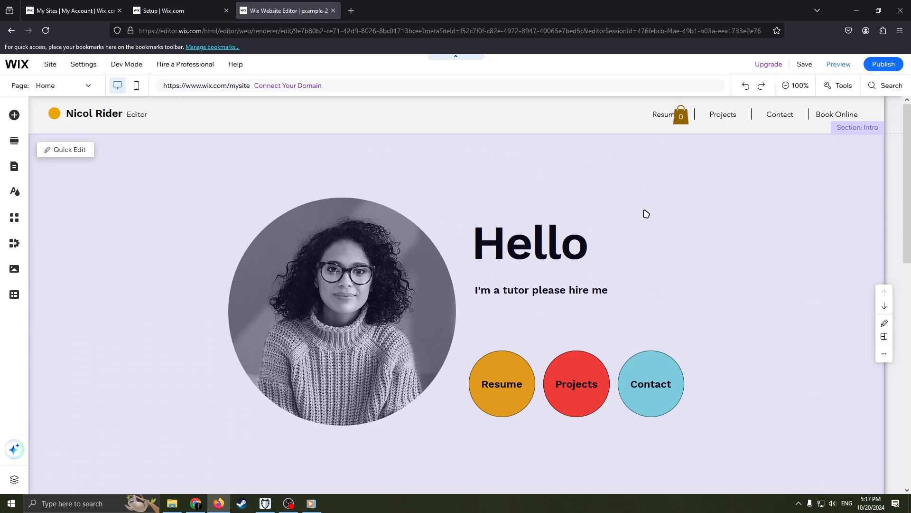
scroll(636, 260, "down", 2)
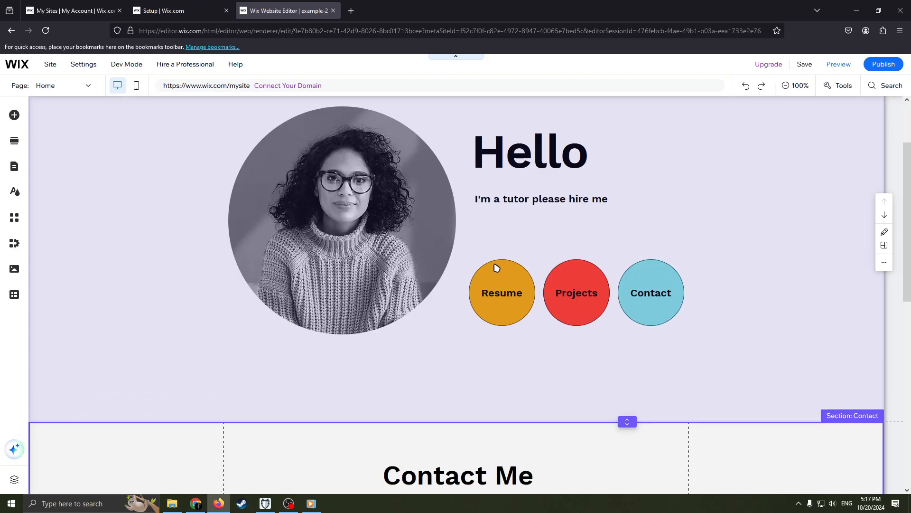
scroll(506, 261, "down", 3)
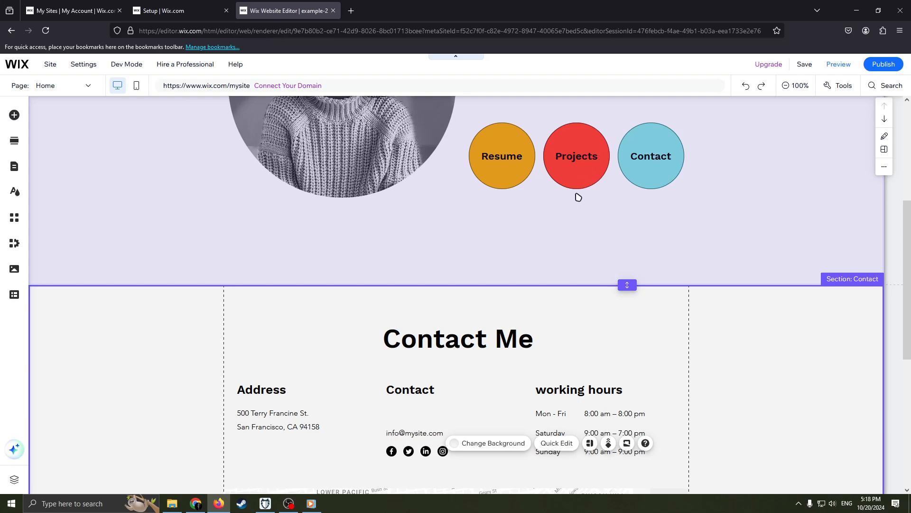
scroll(573, 197, "up", 5)
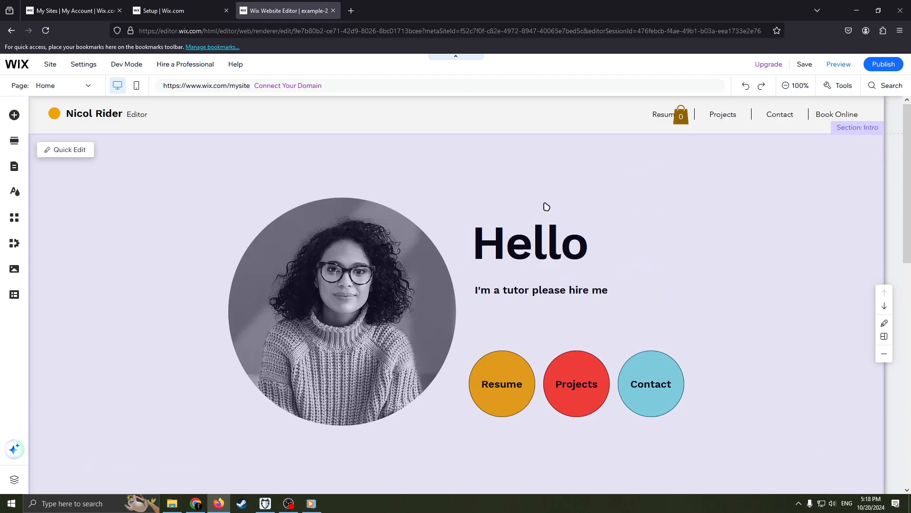